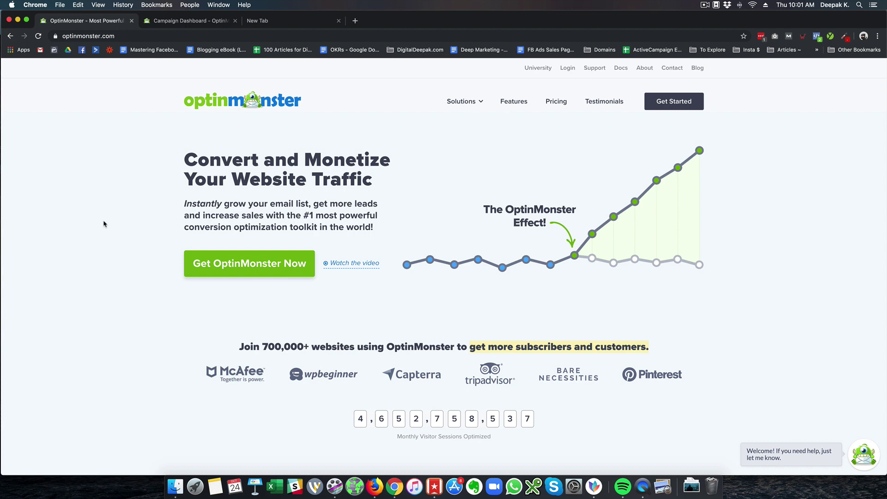
# - Scroll down through the OptinMonster homepage and back up slightly
pyautogui.scroll(-5, 104, 224)
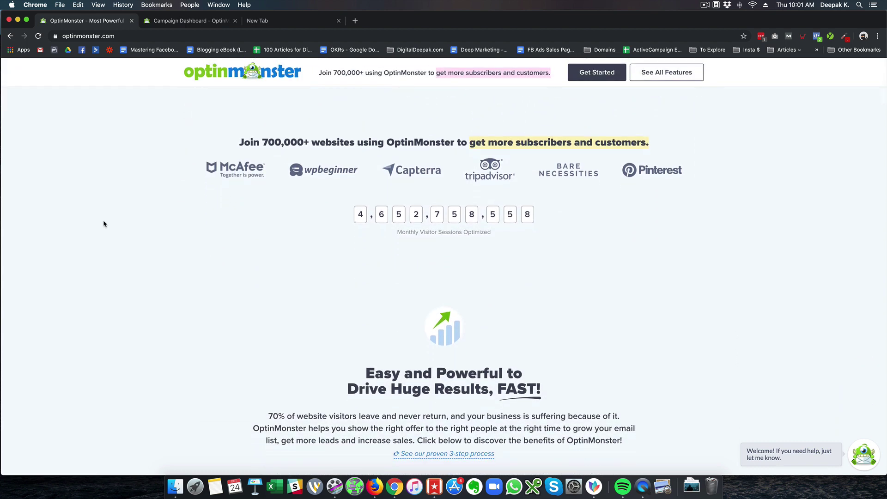
pyautogui.scroll(-6, 104, 224)
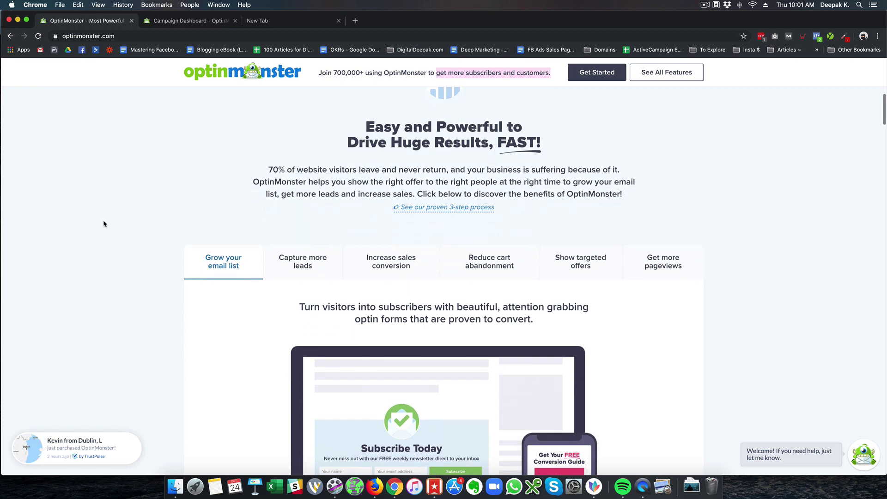
pyautogui.scroll(-4, 103, 224)
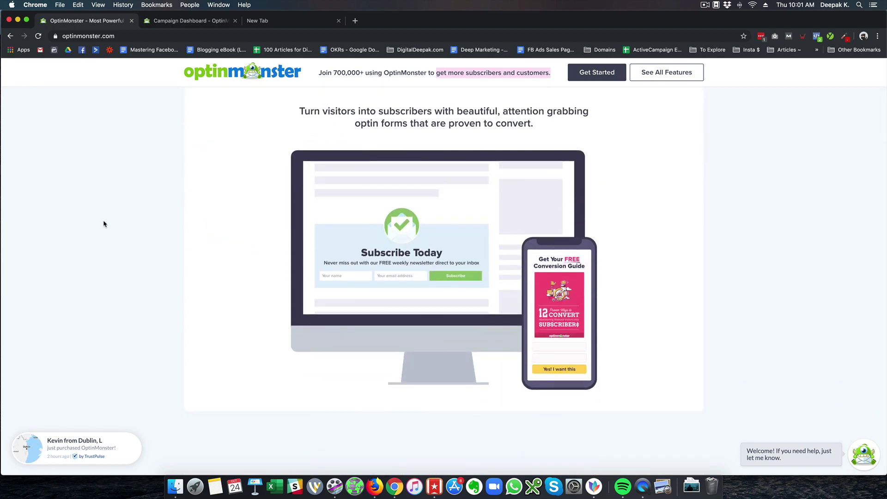
pyautogui.scroll(-4, 104, 224)
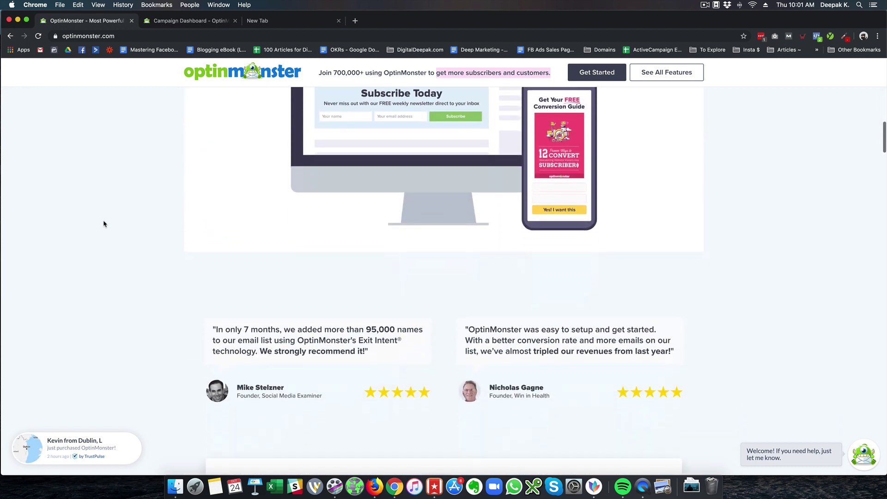
pyautogui.scroll(-14, 104, 224)
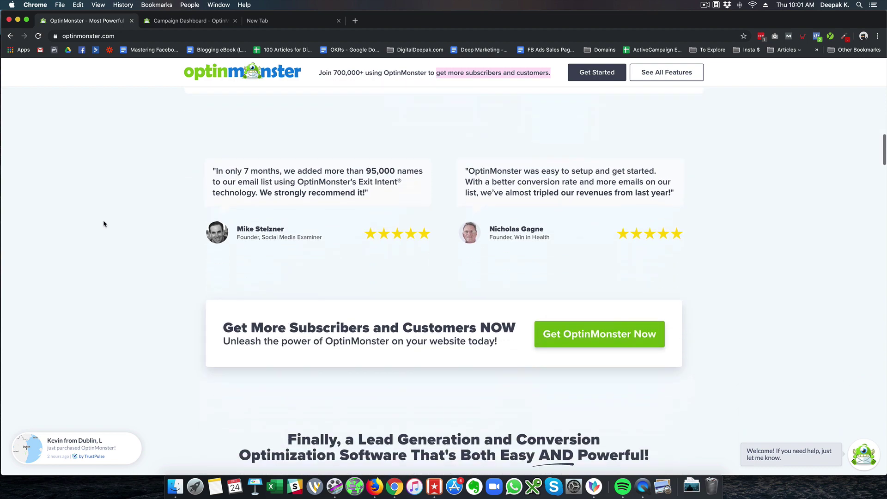
pyautogui.scroll(-12, 104, 224)
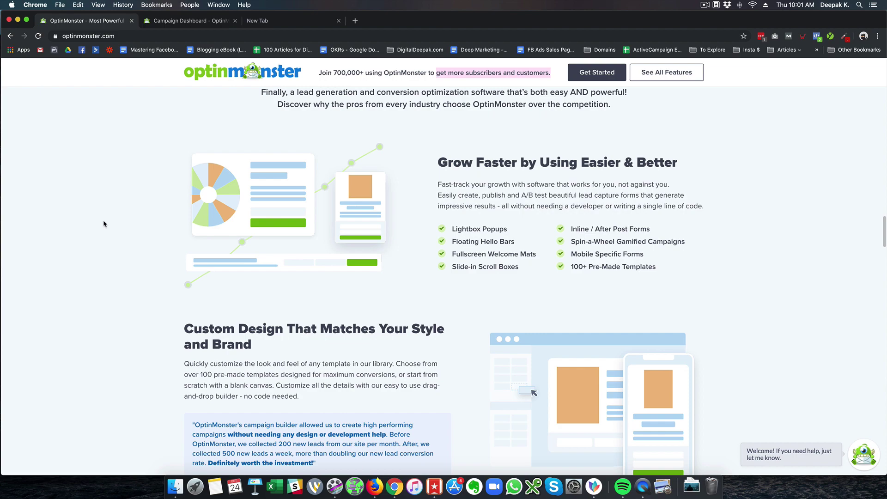
pyautogui.scroll(-6, 103, 224)
pyautogui.scroll(-10, 104, 224)
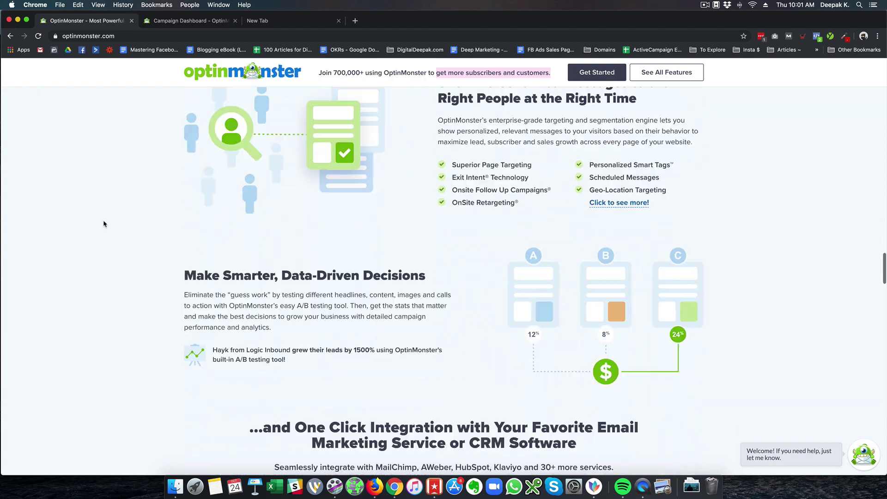
pyautogui.scroll(20, 104, 224)
pyautogui.scroll(2, 104, 224)
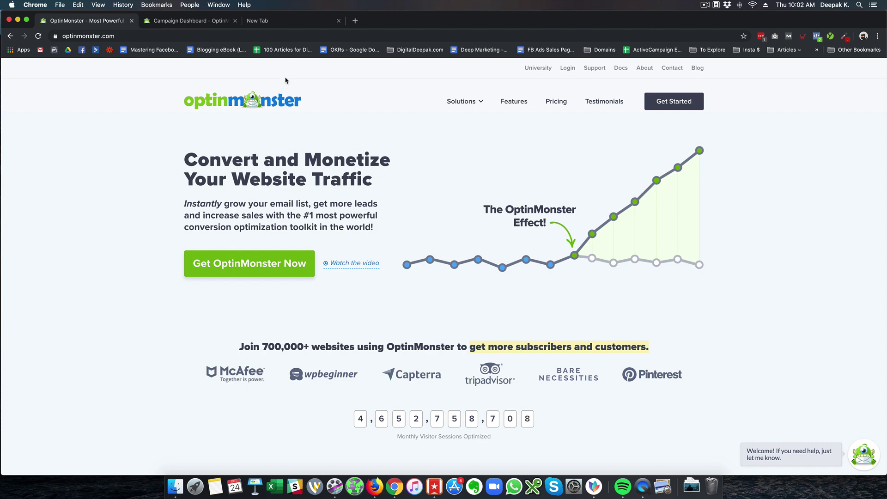
# - Load learndigitalmarketing.com in the empty new tab
pyautogui.click(307, 26)
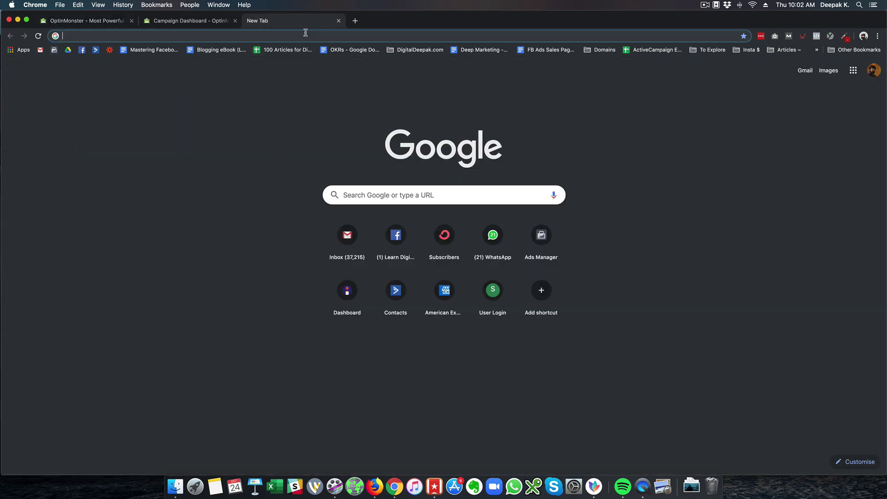
pyautogui.write('www.learndigitalmarketing.com')
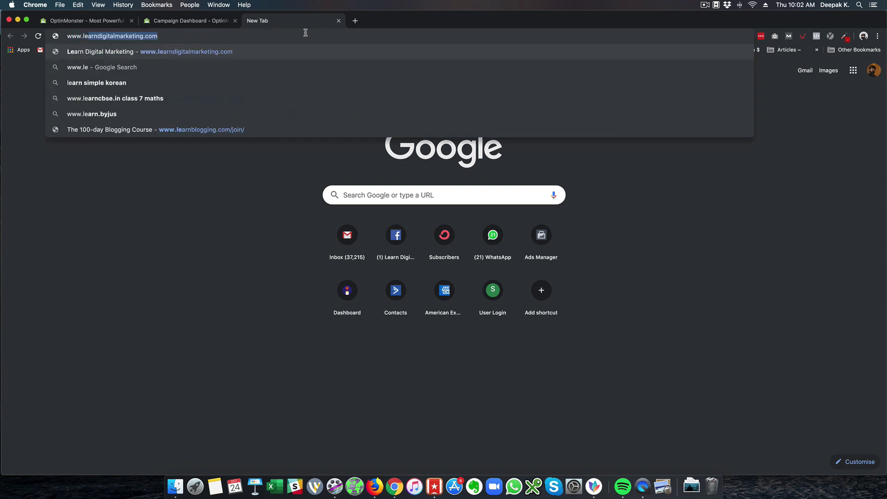
pyautogui.press('Return')
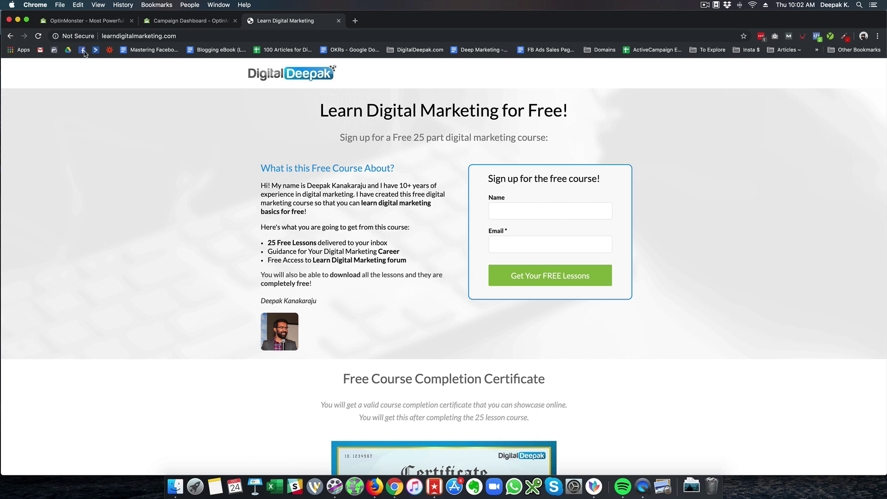
# - Open a new incognito window and load the digitaldeepak.com blog
pyautogui.click(85, 24)
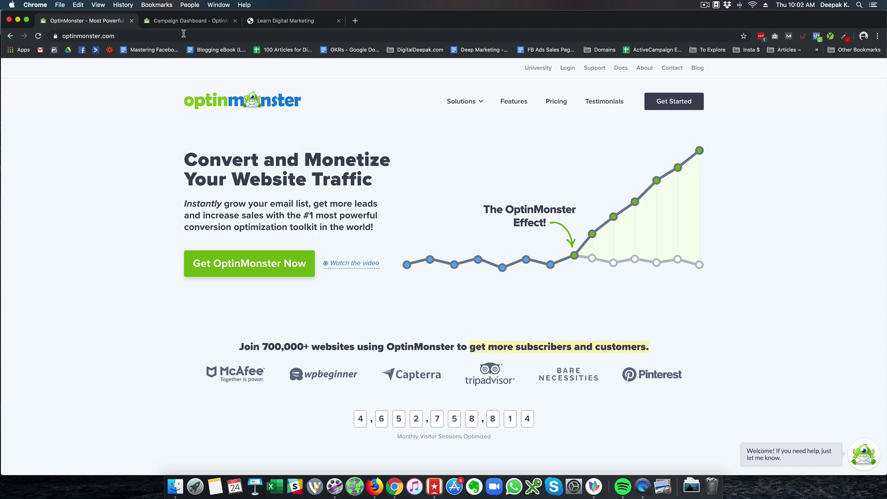
pyautogui.click(877, 36)
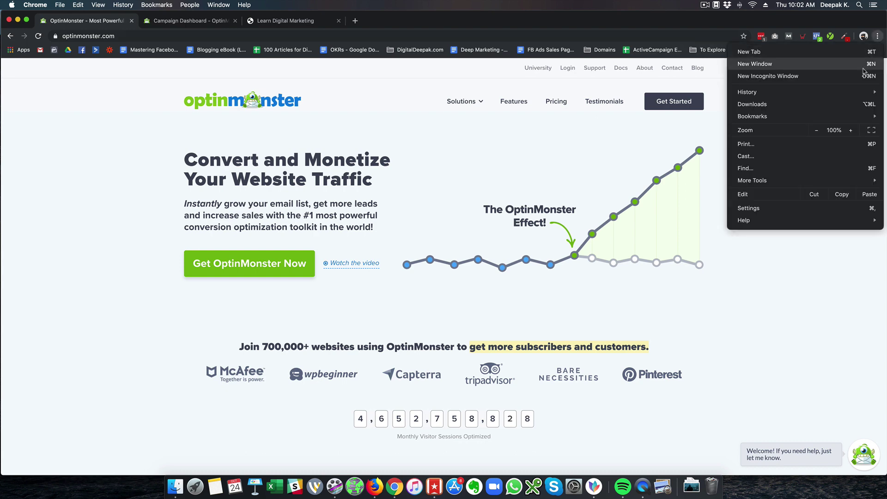
pyautogui.click(748, 73)
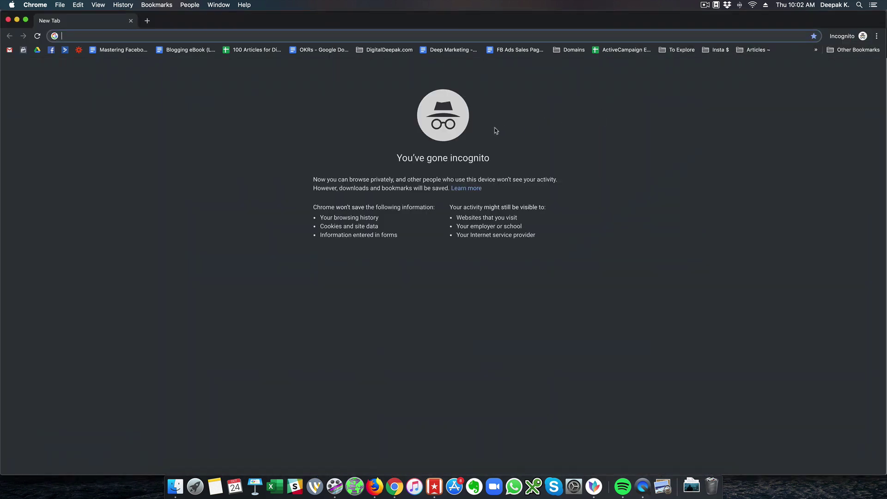
pyautogui.write('digital')
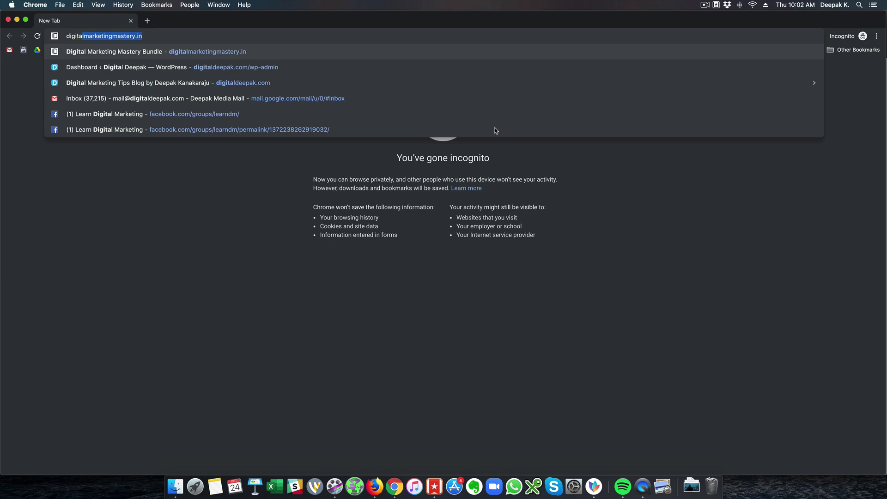
pyautogui.write('d')
pyautogui.press('Return')
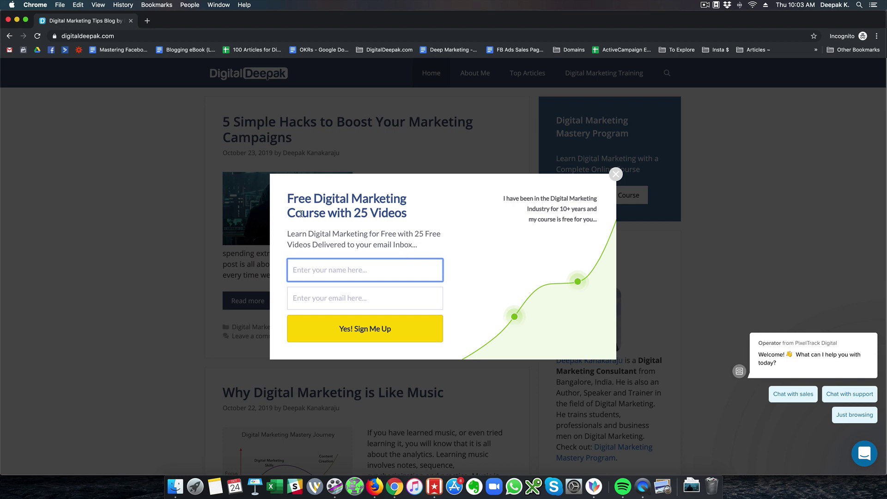
# - Dismiss the free-course email sign-up popup and close the incognito window
pyautogui.click(384, 298)
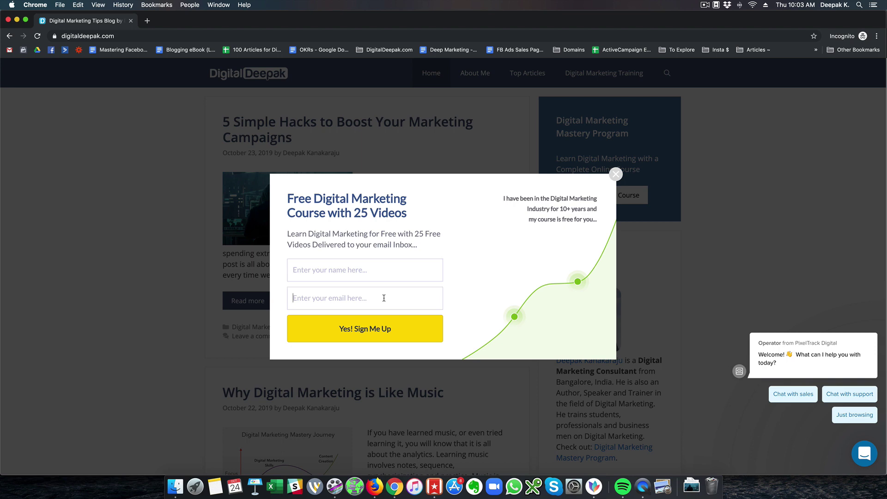
pyautogui.click(616, 176)
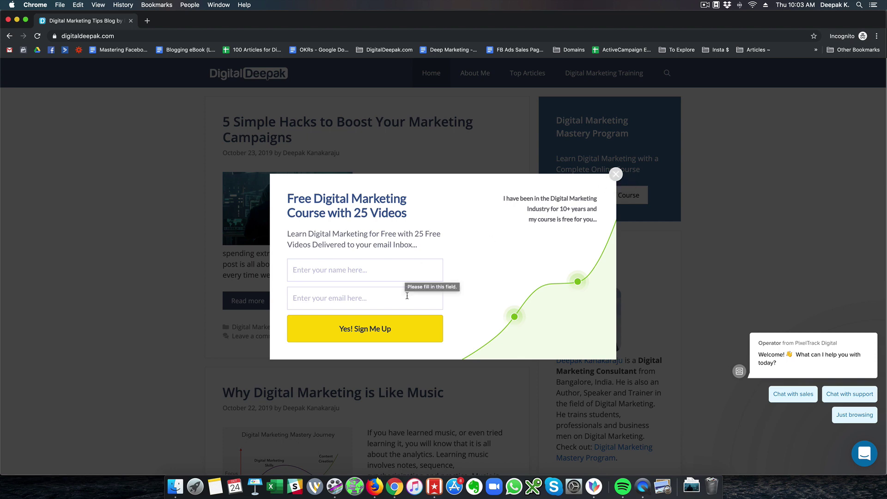
pyautogui.click(613, 177)
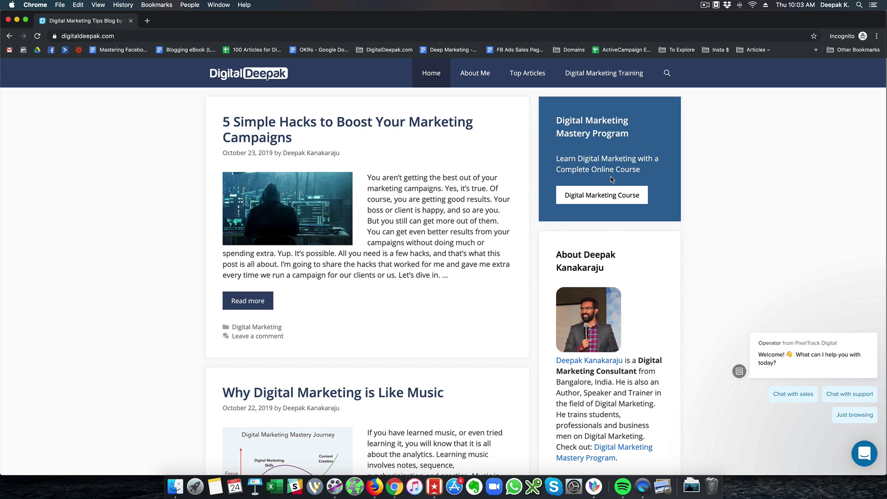
pyautogui.click(131, 21)
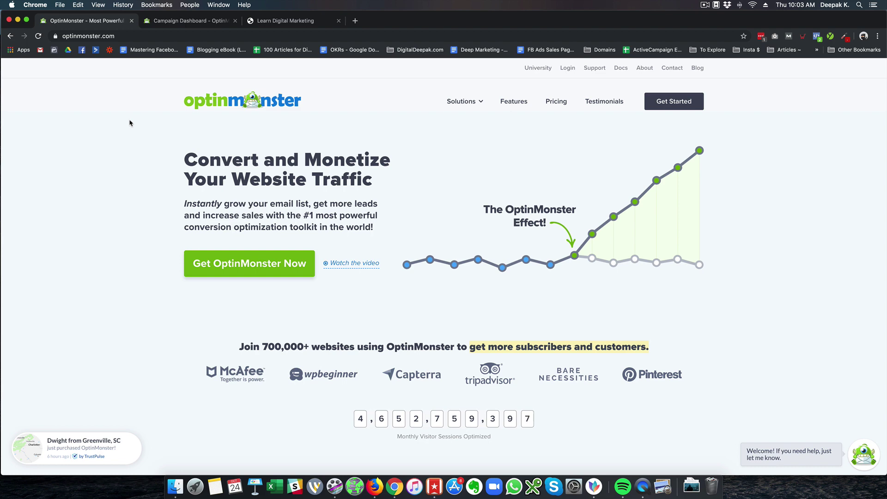
# - Switch to the OptinMonster tab listing the DM Leads and DM Leads Mobile campaigns
pyautogui.click(174, 23)
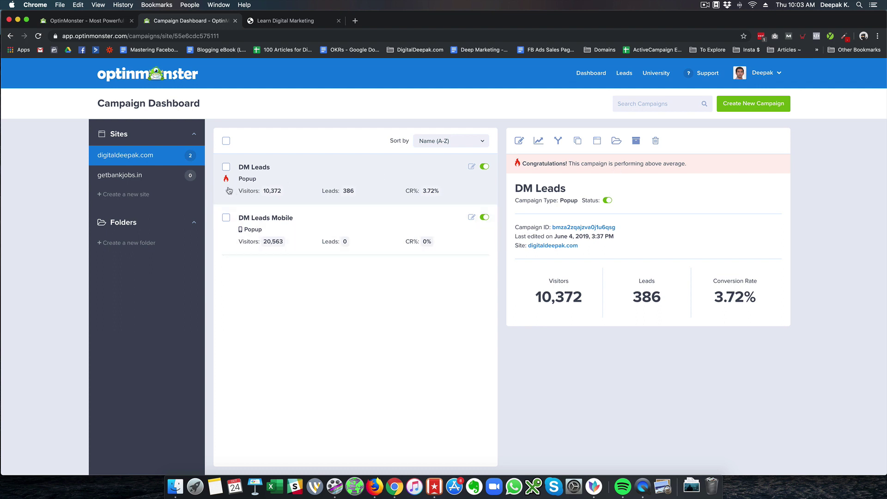
pyautogui.moveTo(226, 183)
# - Open DM Leads, preview its Yes/No, optin and success views, and check Optin Settings
pyautogui.click(471, 167)
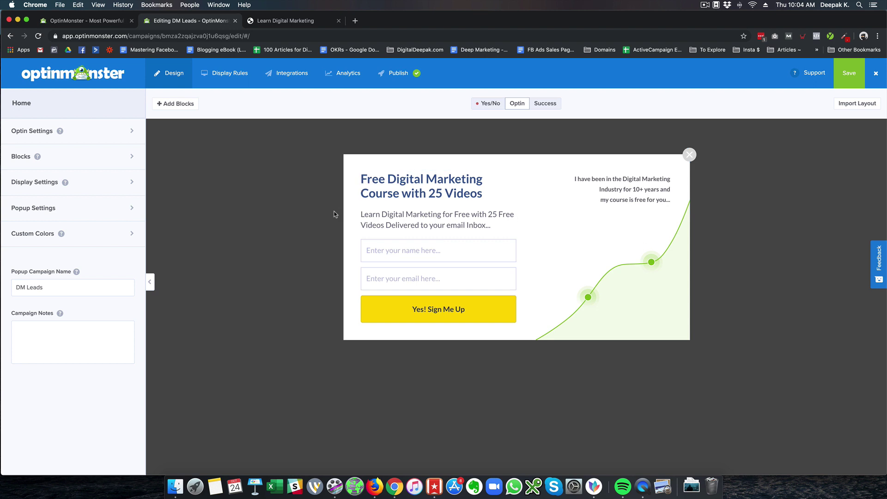
pyautogui.click(489, 107)
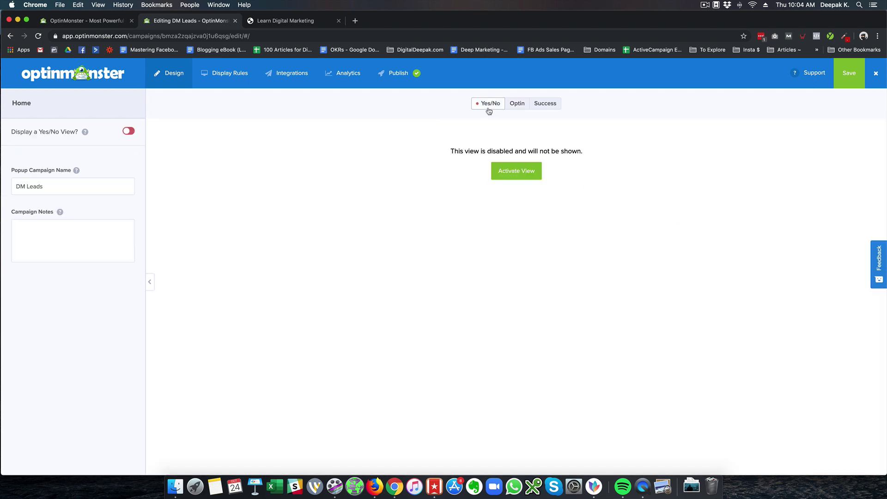
pyautogui.click(512, 107)
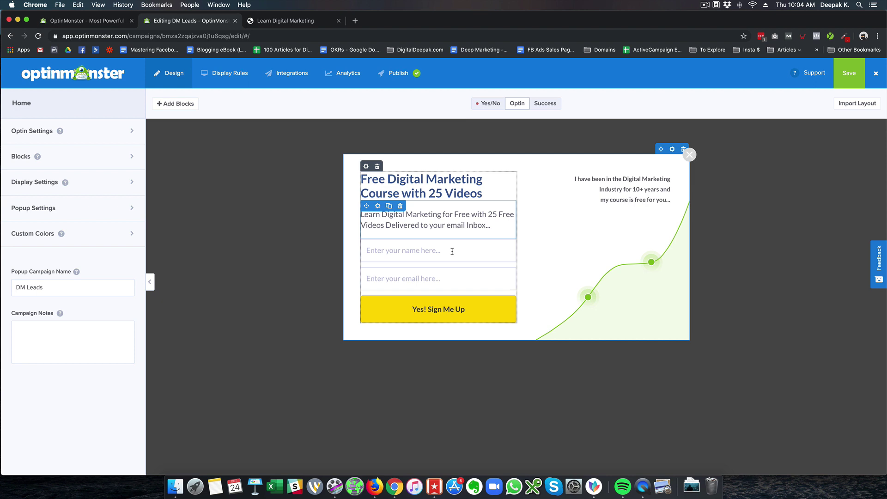
pyautogui.click(546, 104)
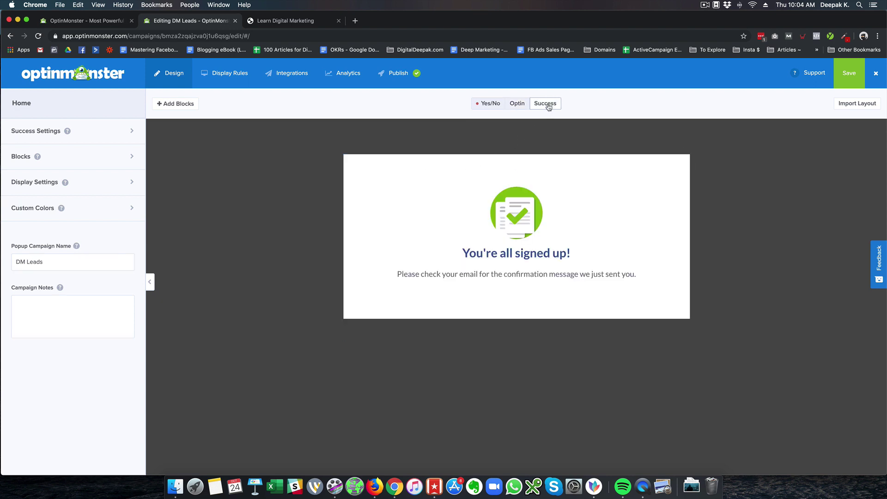
pyautogui.click(524, 105)
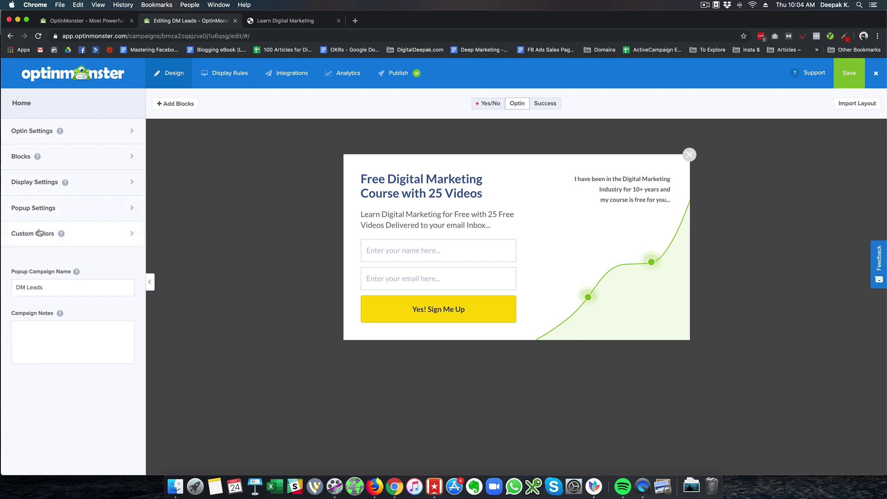
pyautogui.click(46, 138)
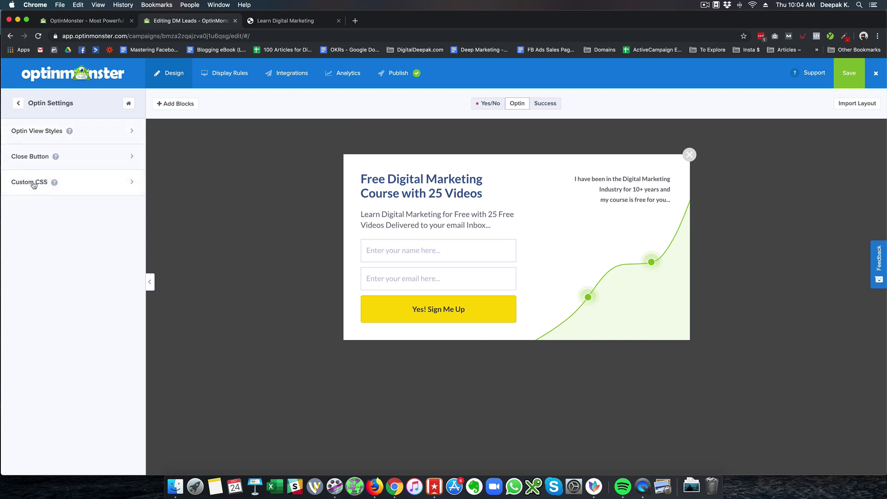
pyautogui.click(19, 103)
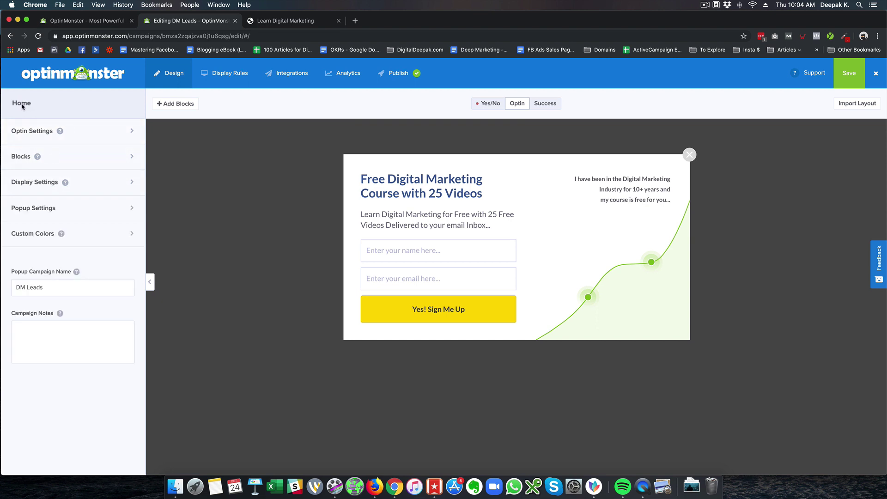
# - View the DM Leads ruleset summary, then its Monster Leads, ActiveCampaign and ConvertKit integrations
pyautogui.click(224, 76)
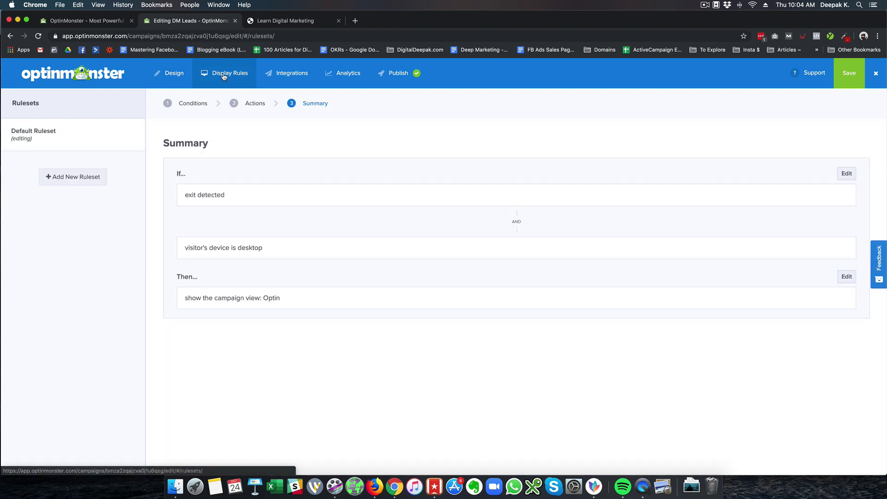
pyautogui.click(285, 82)
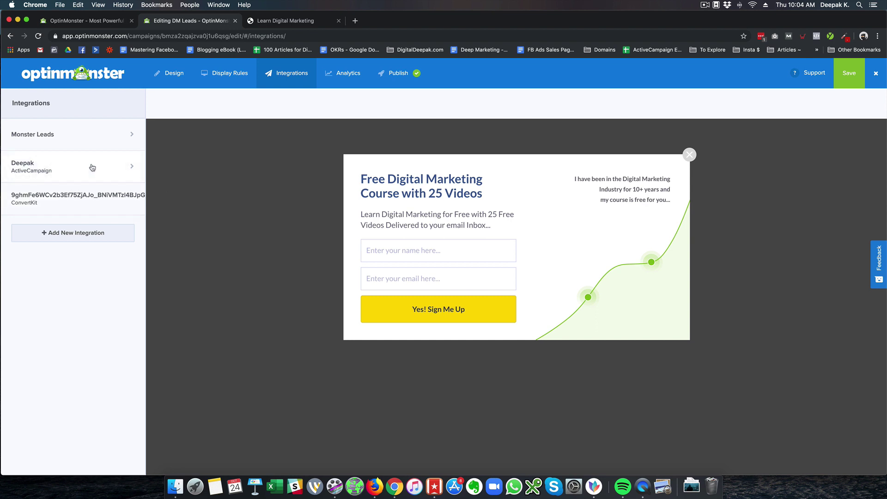
# - Set DM Leads analytics to All Time and select the 2,564 conversions figure
pyautogui.click(335, 88)
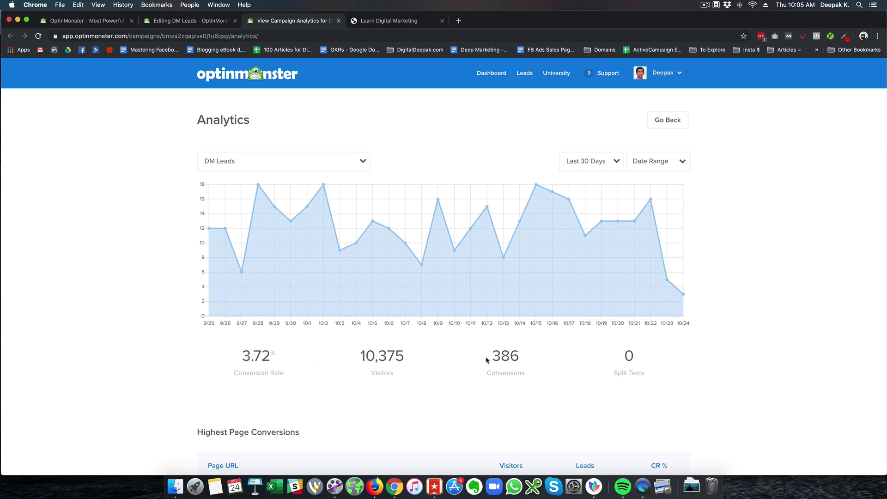
pyautogui.click(601, 163)
pyautogui.scroll(-1, 578, 254)
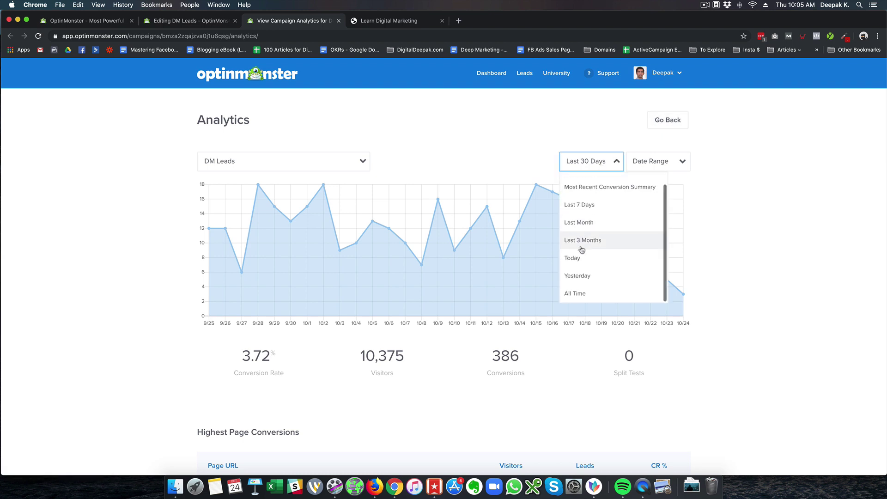
pyautogui.click(579, 295)
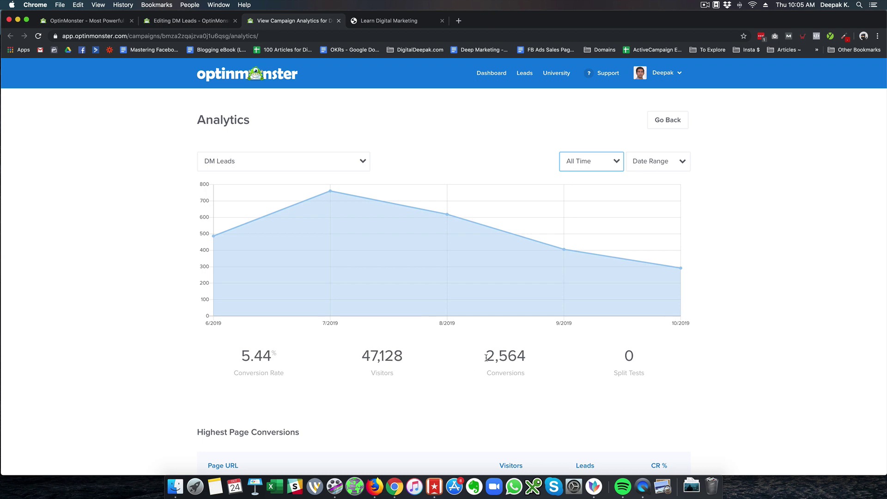
pyautogui.moveTo(484, 357); pyautogui.dragTo(525, 357)
pyautogui.click(527, 359)
pyautogui.moveTo(485, 360); pyautogui.dragTo(524, 360)
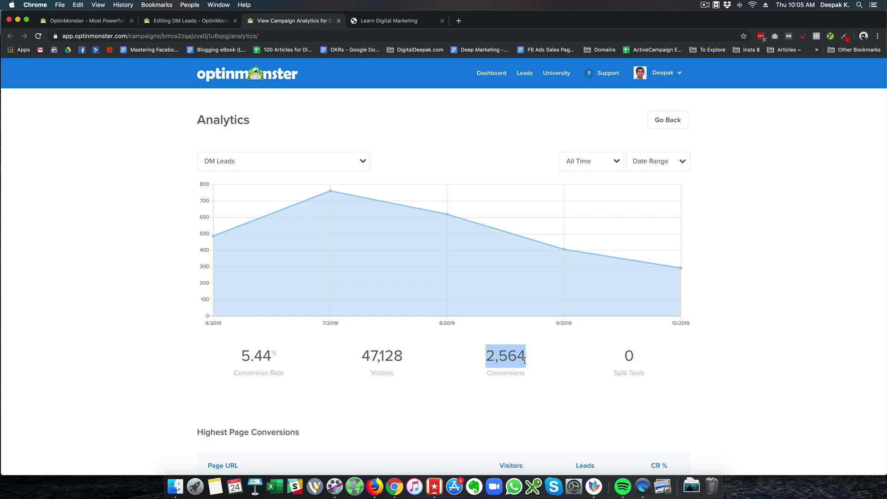
# - Paste 2,564 into a new tab's search and multiply it by 20
pyautogui.press('super+c')
pyautogui.press('super+t')
pyautogui.press('super+v')
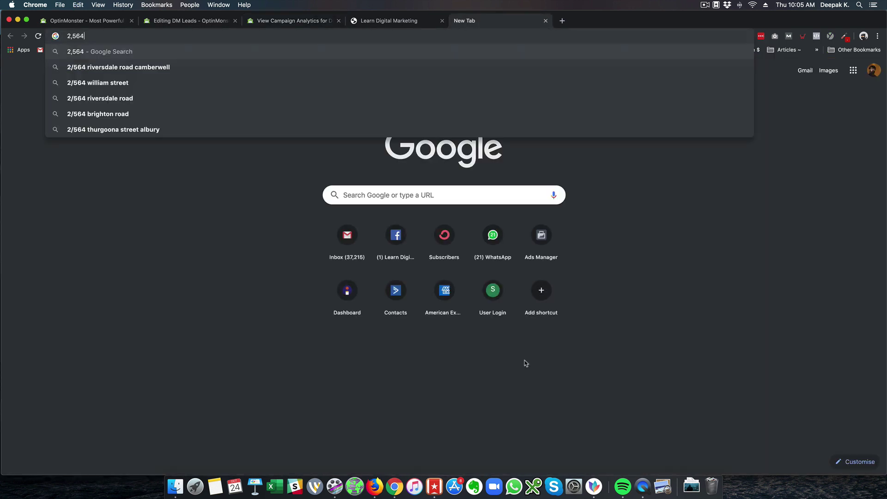
pyautogui.write('*20')
pyautogui.press('Return')
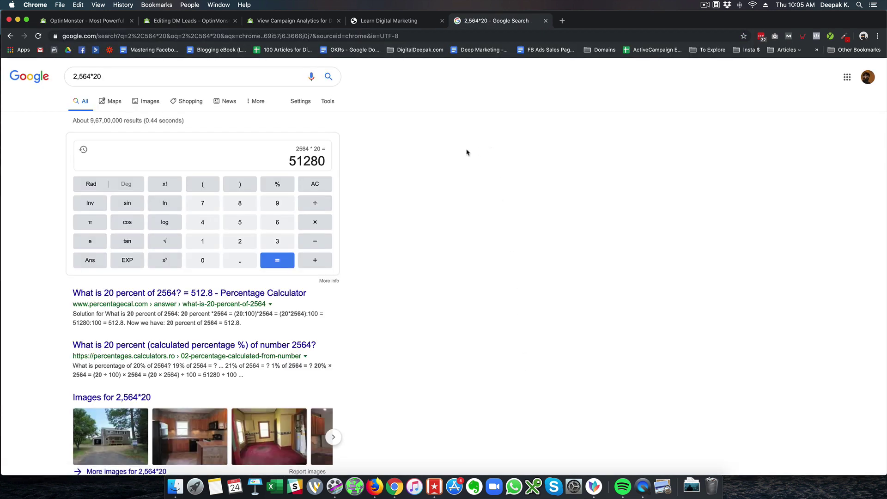
# - Remove the comma from the query and rerun it, getting 51280
pyautogui.moveTo(291, 161); pyautogui.dragTo(325, 162)
pyautogui.click(379, 160)
pyautogui.click(79, 76)
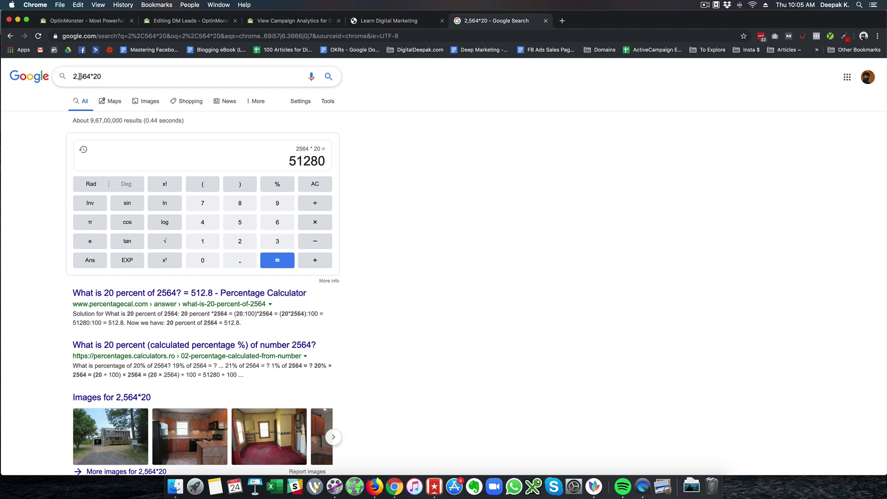
pyautogui.press('BackSpace')
pyautogui.press('Return')
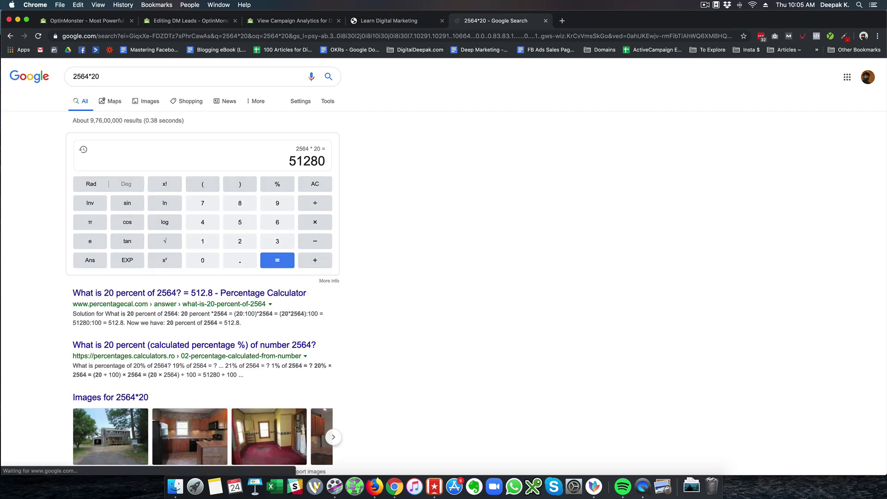
pyautogui.click(200, 21)
# - Close the DM Leads editor and open DM Leads Mobile for editing
pyautogui.click(106, 24)
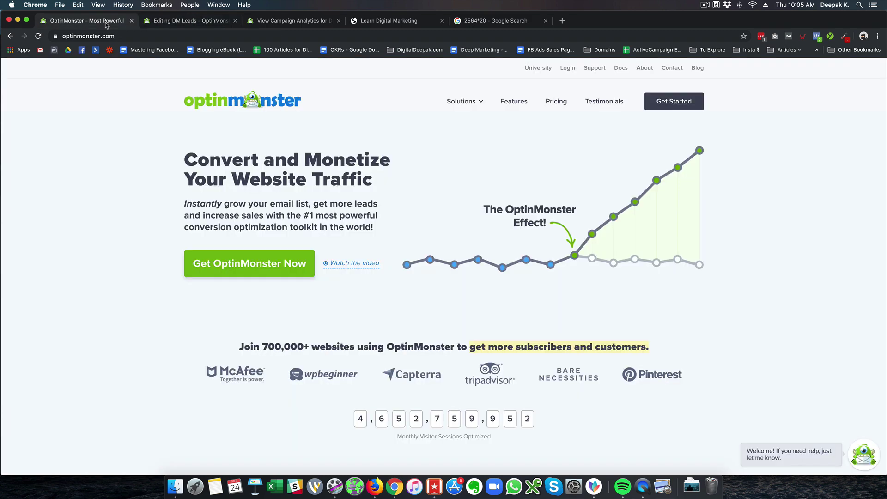
pyautogui.click(170, 25)
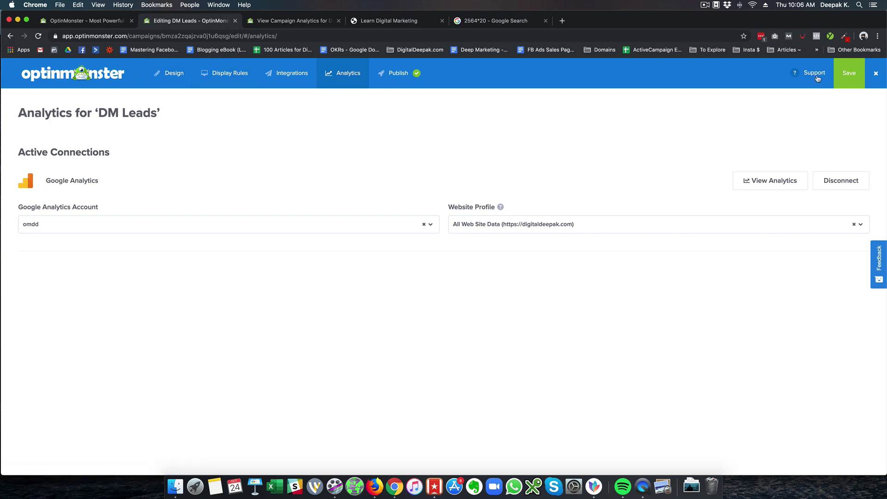
pyautogui.click(873, 76)
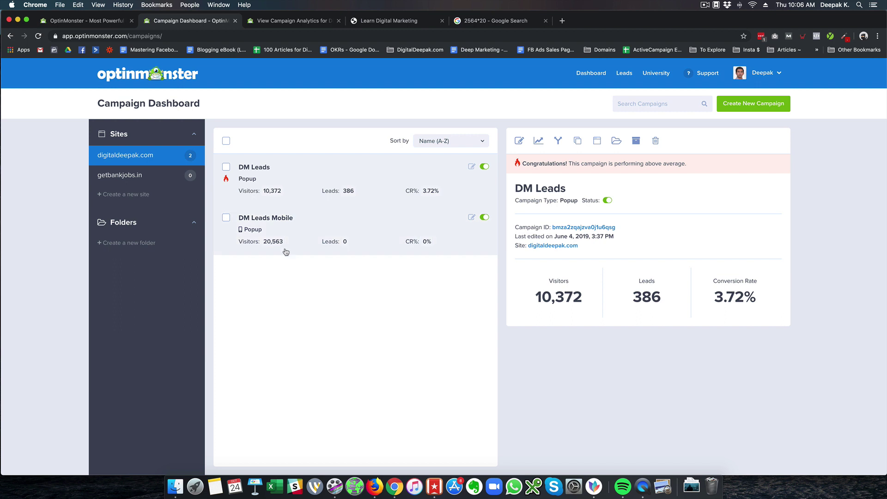
pyautogui.click(283, 224)
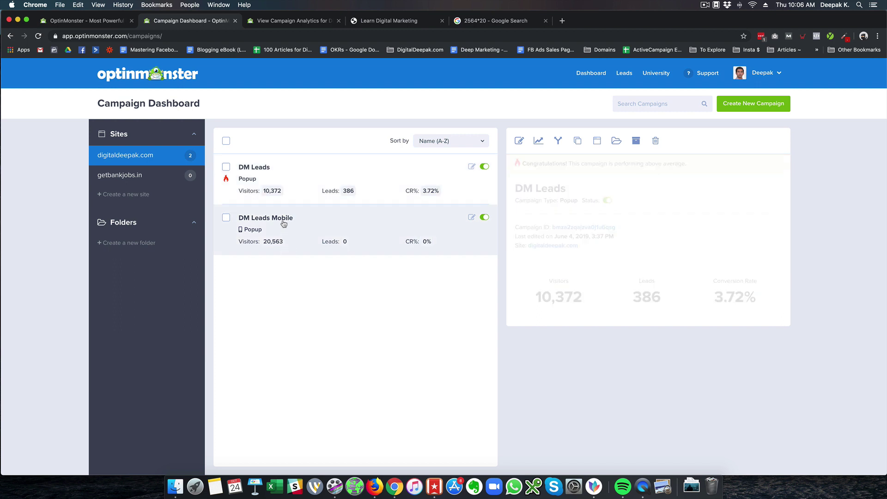
pyautogui.click(471, 217)
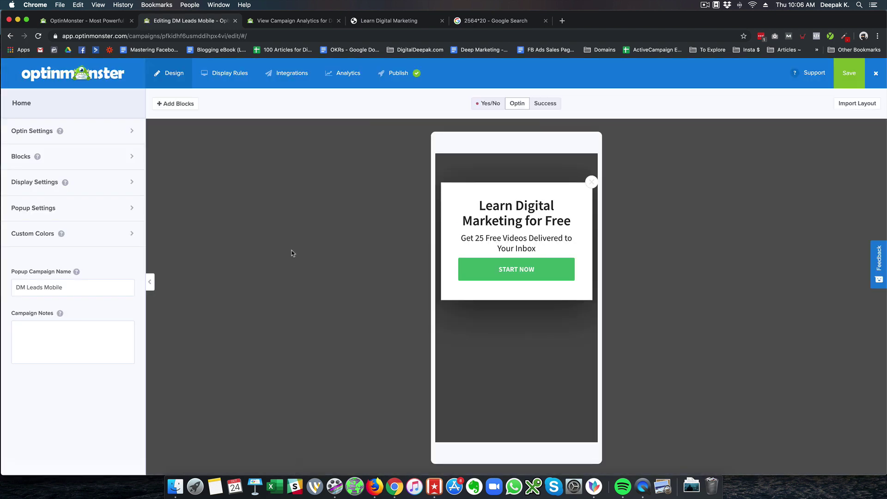
pyautogui.moveTo(509, 277)
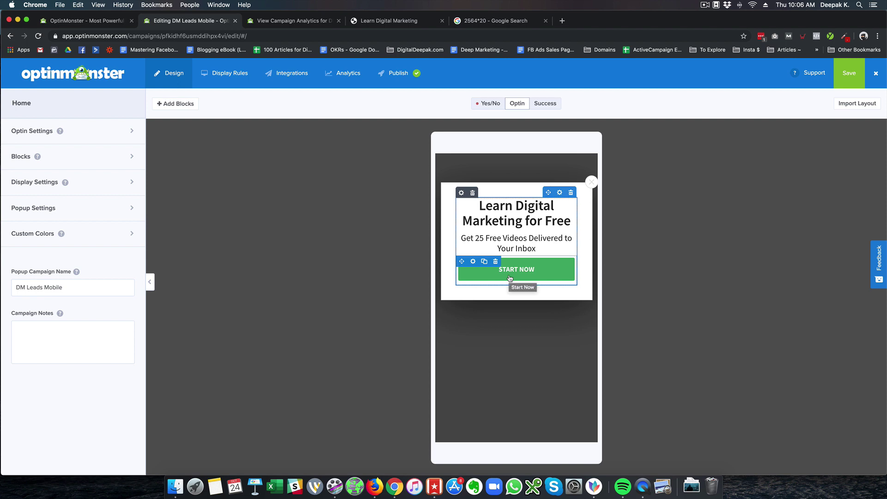
# - Close the Learn Digital Marketing and Google Search tabs, back in the mobile editor
pyautogui.click(410, 20)
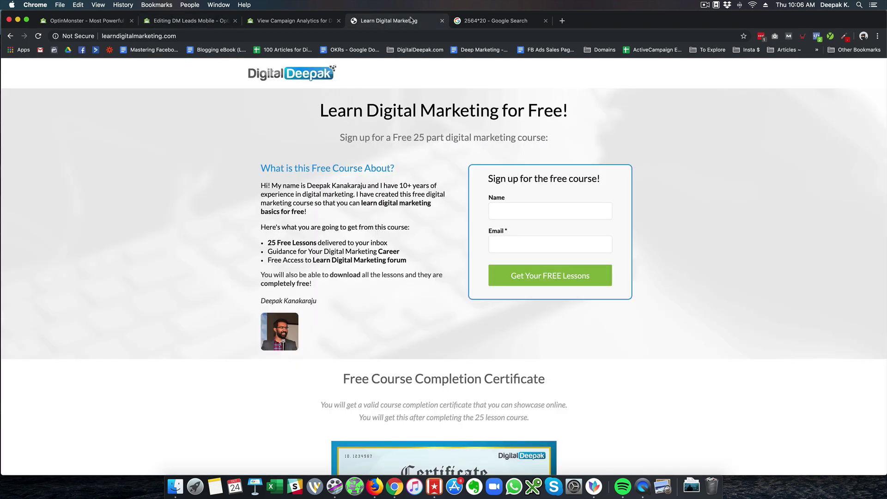
pyautogui.click(441, 22)
pyautogui.click(440, 22)
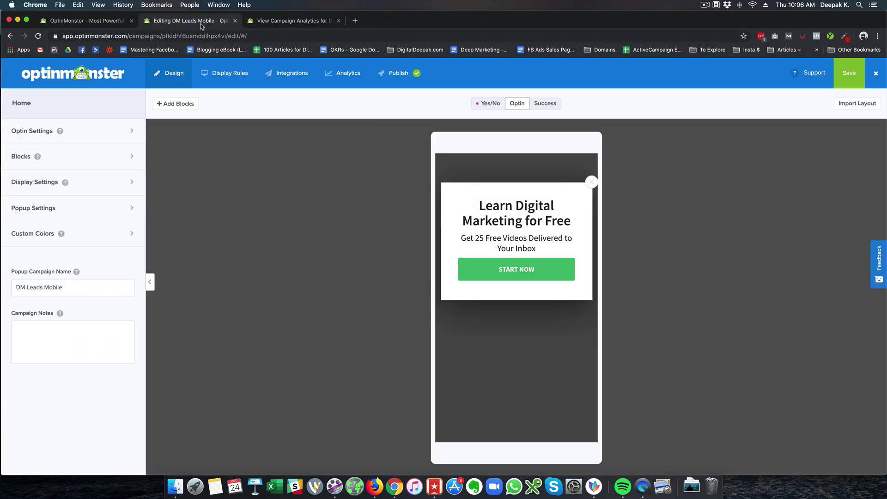
pyautogui.click(203, 23)
# - Exit the DM Leads Mobile editor and reload the Campaign Dashboard
pyautogui.click(875, 73)
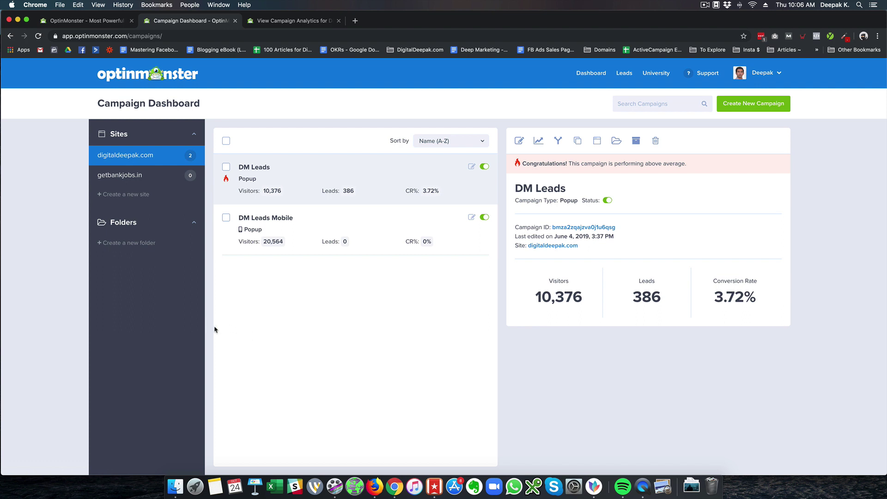
pyautogui.click(583, 80)
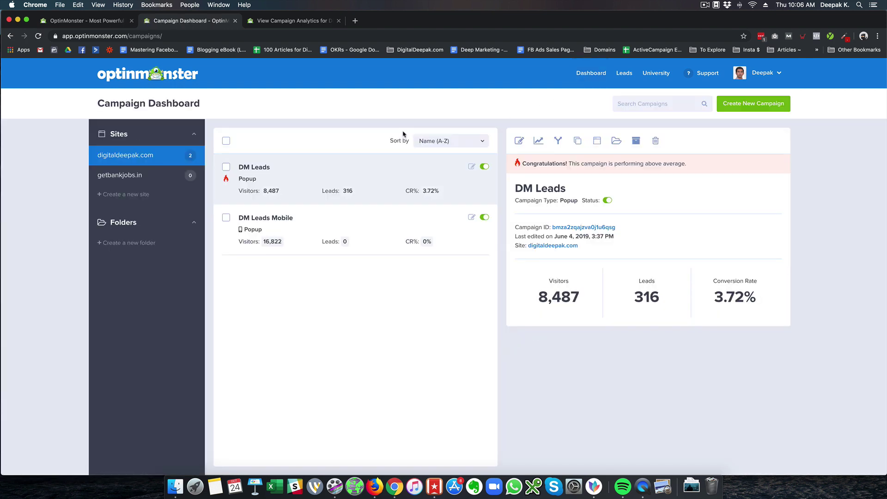